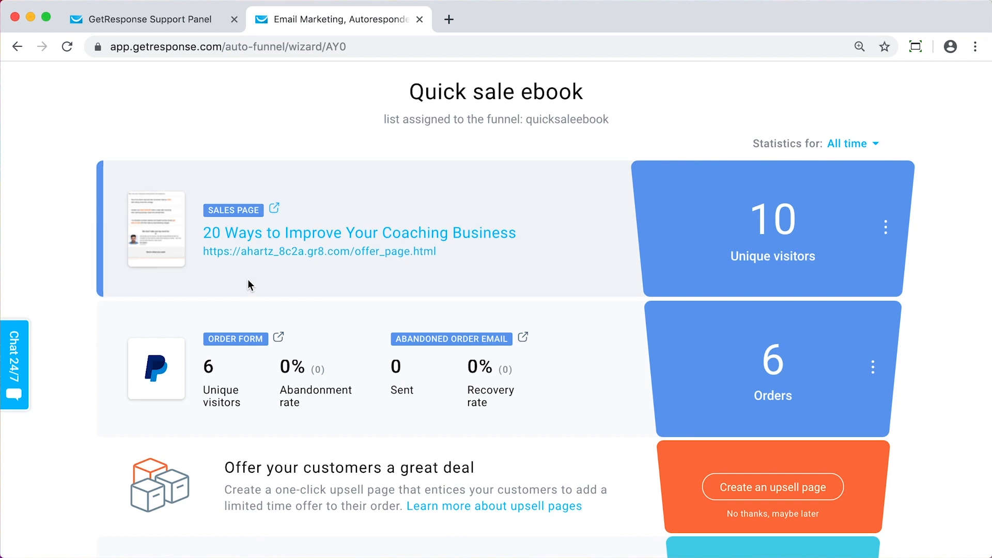
Review the stages and statistics of the Quick sale ebook funnel, from the sales page to the confirmation page
scroll(107, 231, up, 2)
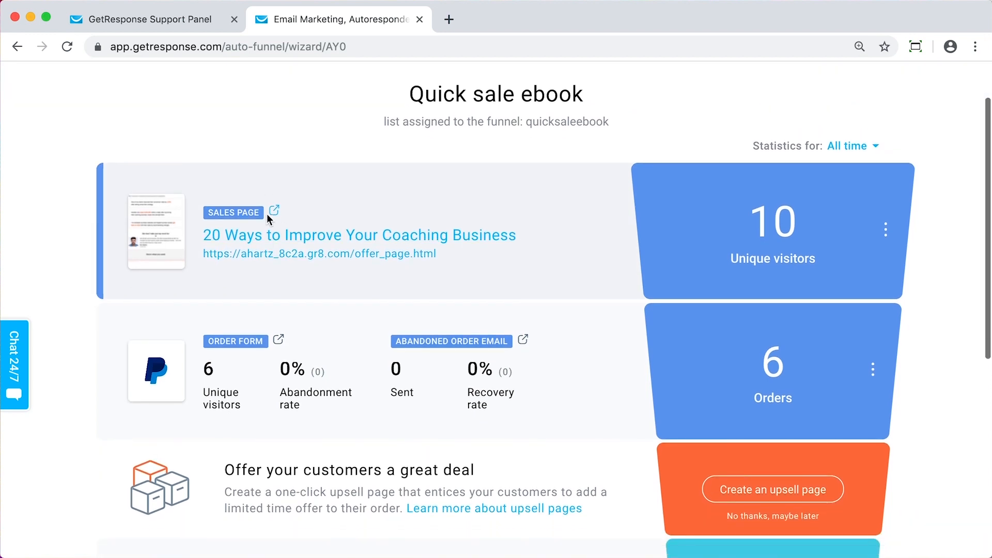
scroll(523, 281, down, 3)
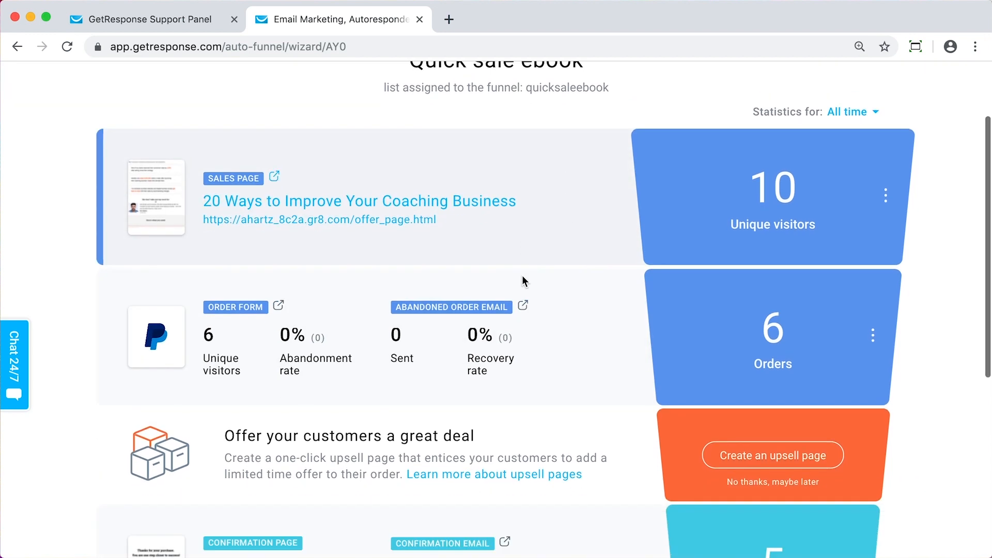
scroll(523, 282, up, 3)
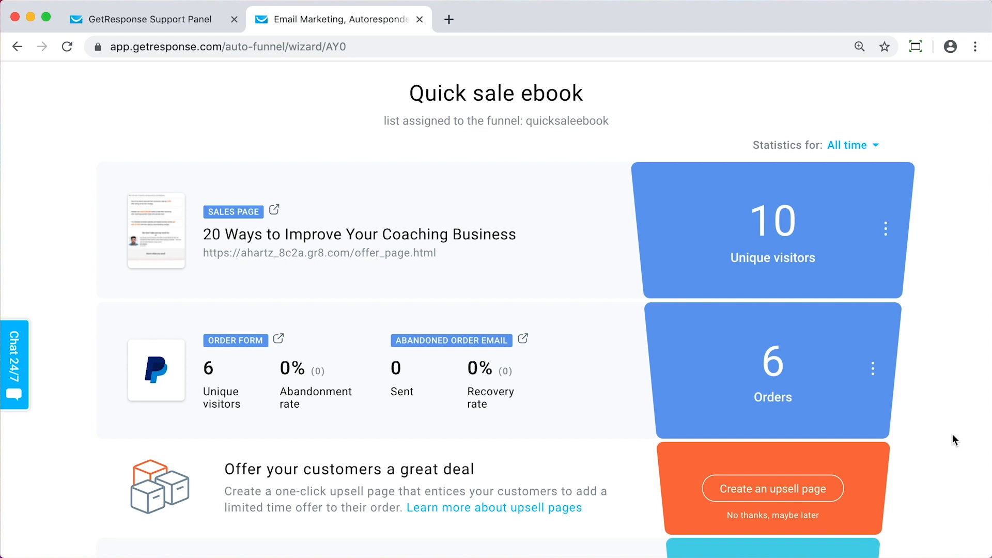
scroll(953, 440, down, 2)
scroll(954, 440, up, 1)
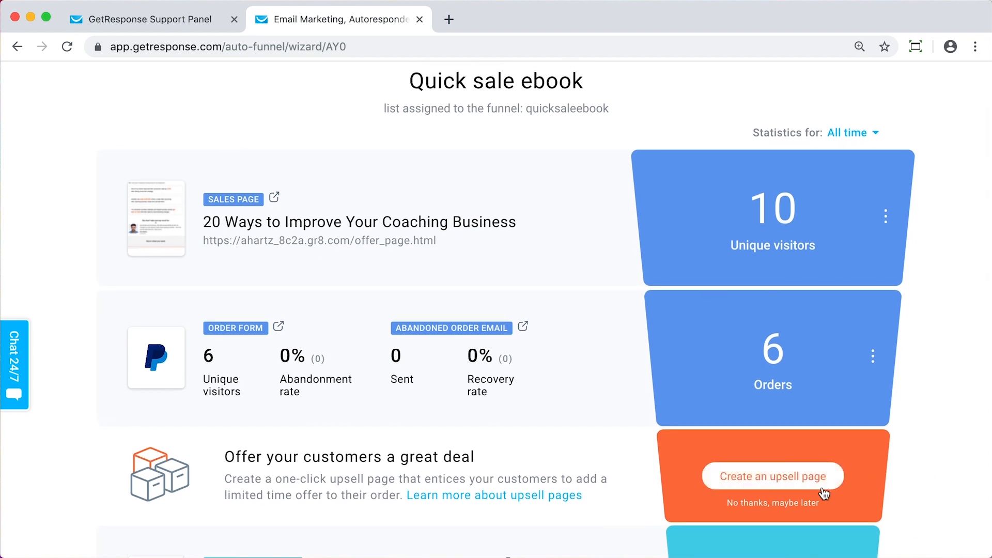
scroll(922, 487, down, 2)
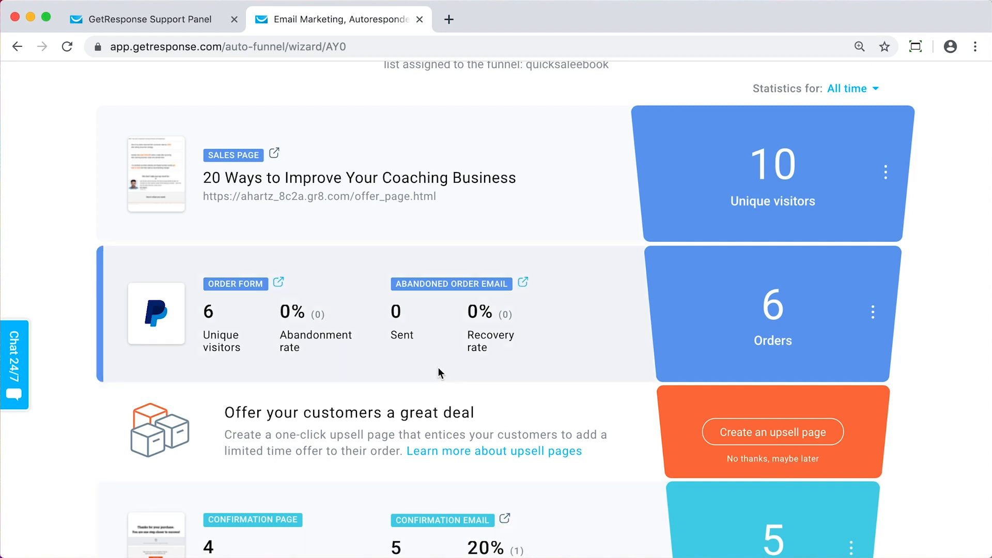
scroll(442, 372, up, 2)
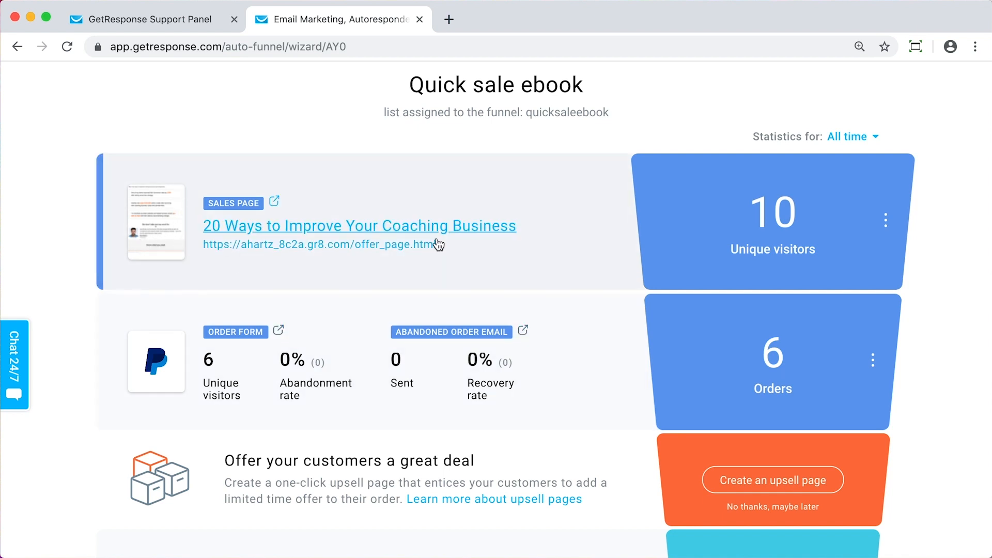
scroll(949, 387, down, 3)
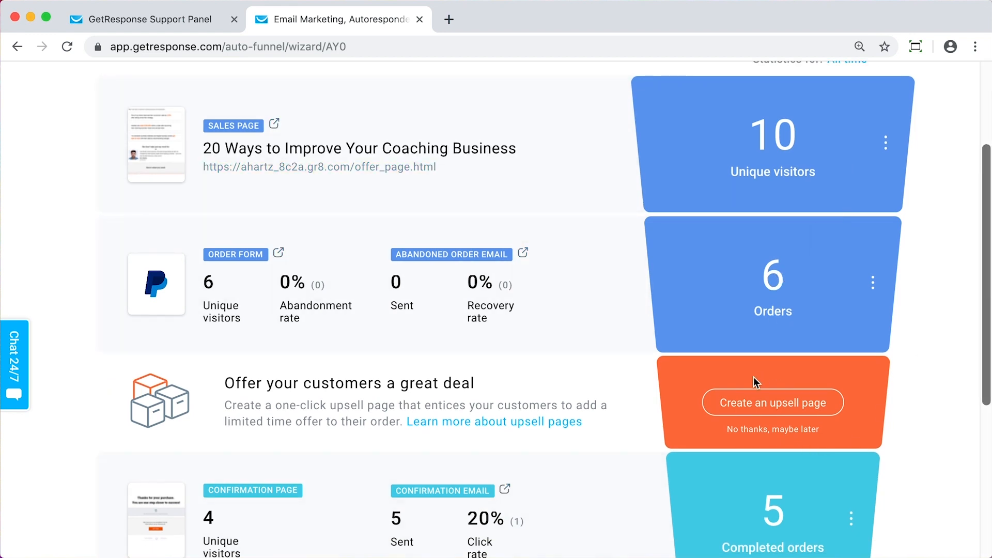
scroll(548, 436, down, 3)
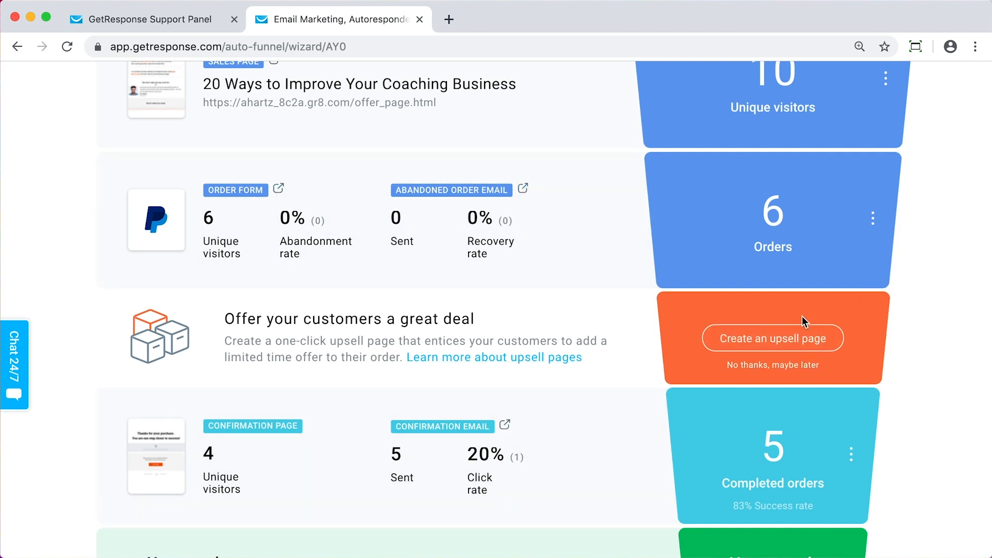
Create an upsell page for the funnel from the Upsell opportunity template and name it "upsell"
click(799, 342)
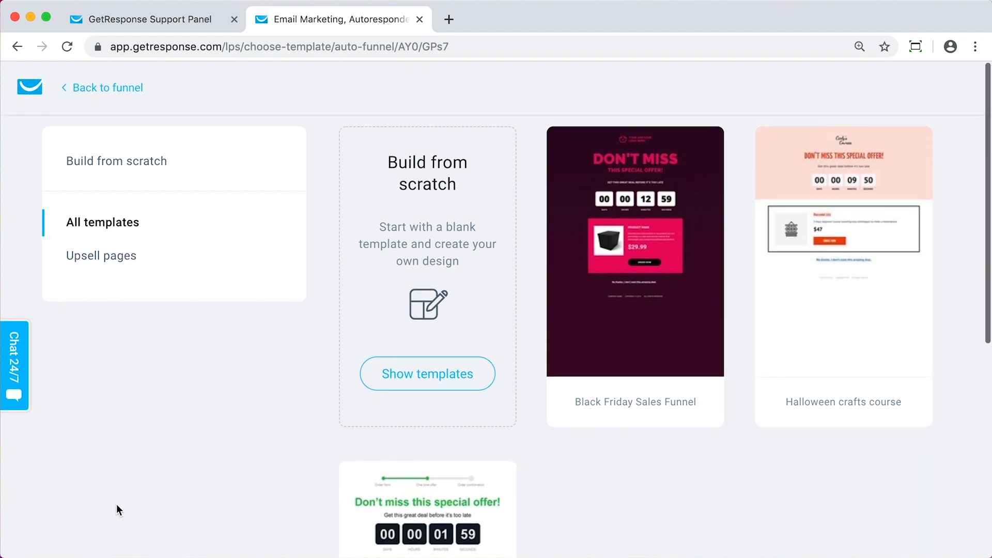
scroll(118, 509, down, 5)
scroll(136, 438, up, 5)
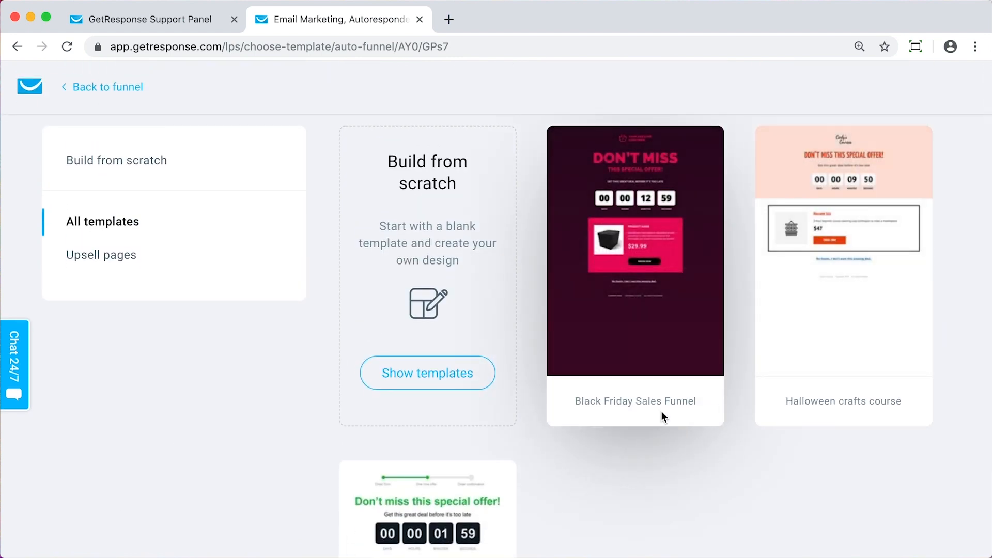
scroll(684, 473, down, 2)
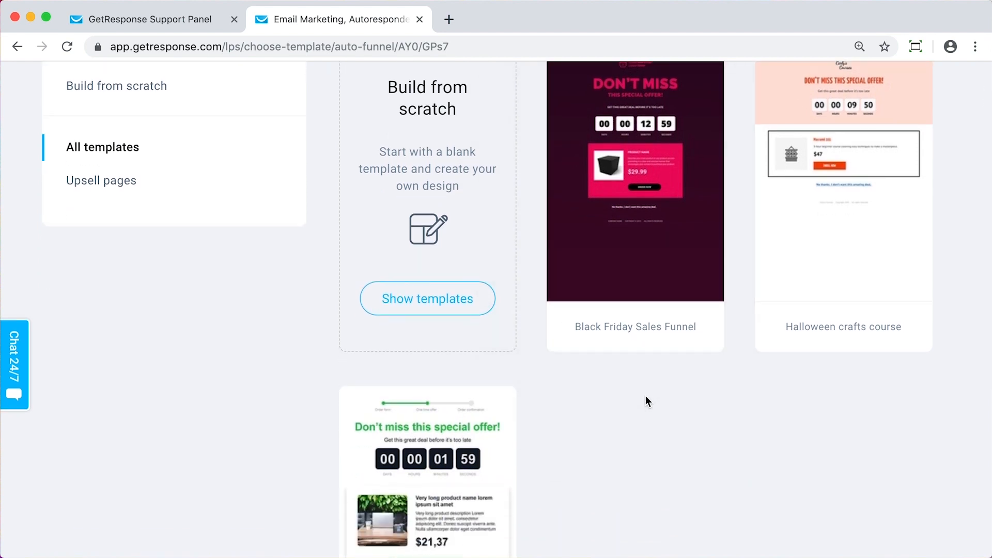
scroll(809, 308, up, 1)
scroll(817, 313, down, 5)
scroll(827, 317, up, 2)
scroll(796, 330, down, 4)
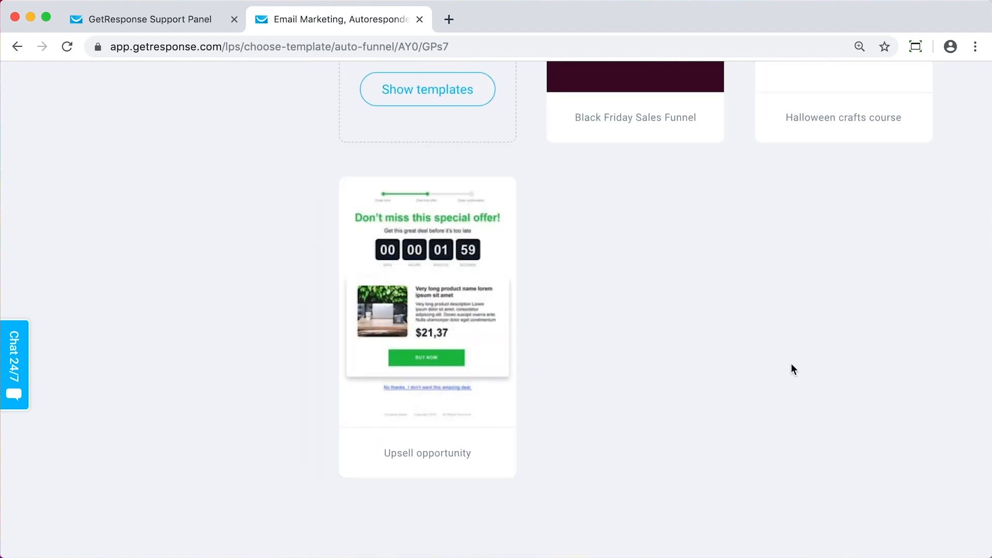
scroll(697, 377, up, 1)
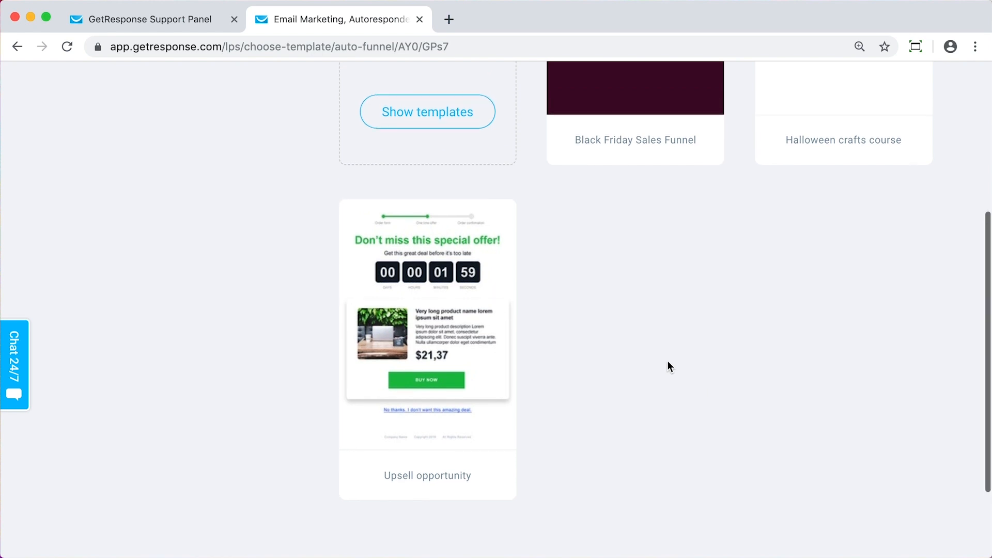
click(459, 328)
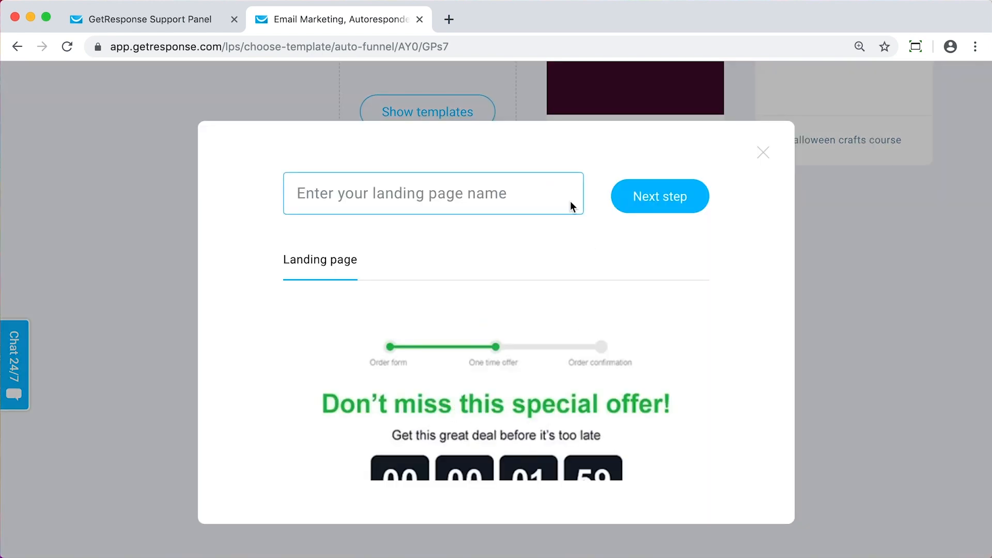
text(upsell)
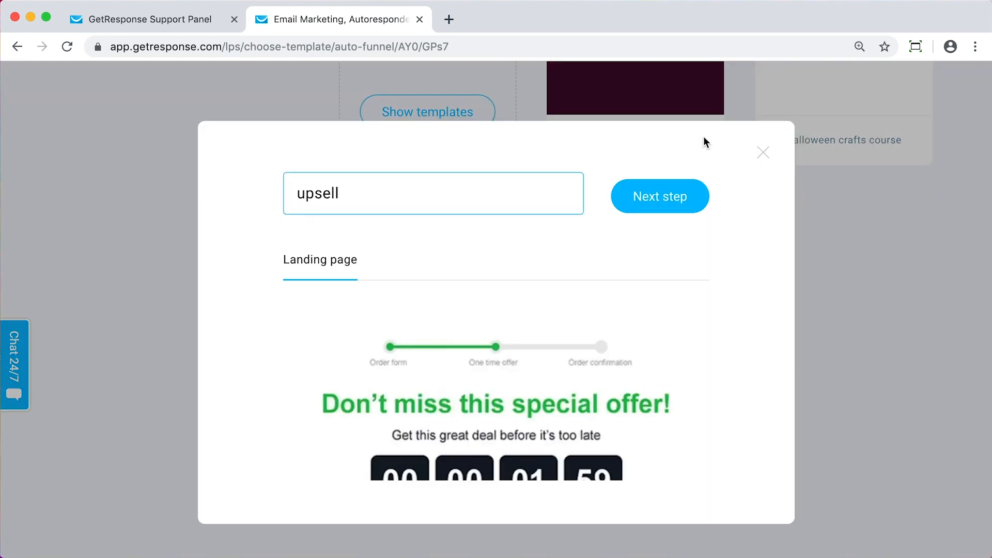
click(687, 191)
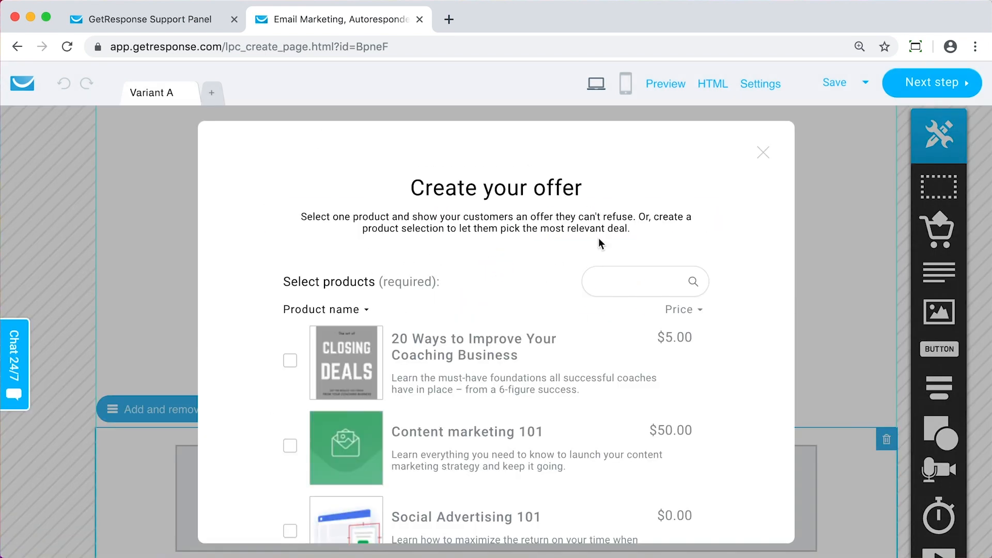
Add the Content marketing 101 product to the upsell offer and save the product selection
scroll(600, 242, down, 3)
scroll(598, 238, up, 2)
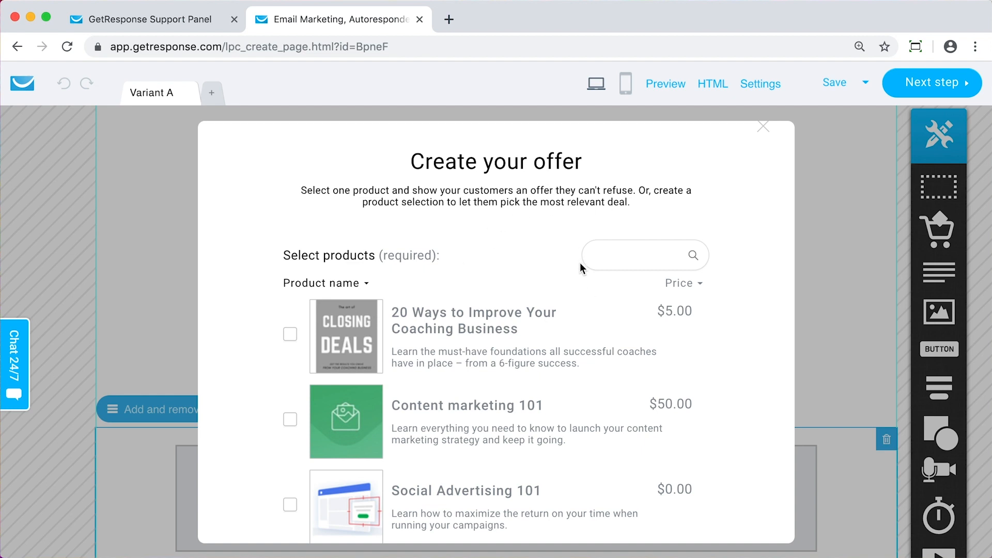
scroll(709, 432, down, 1)
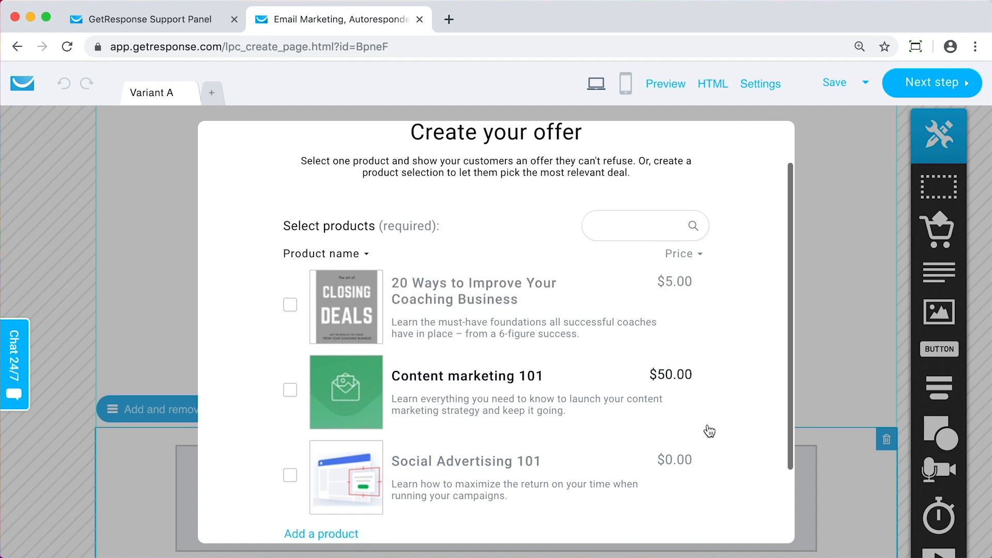
scroll(709, 432, down, 3)
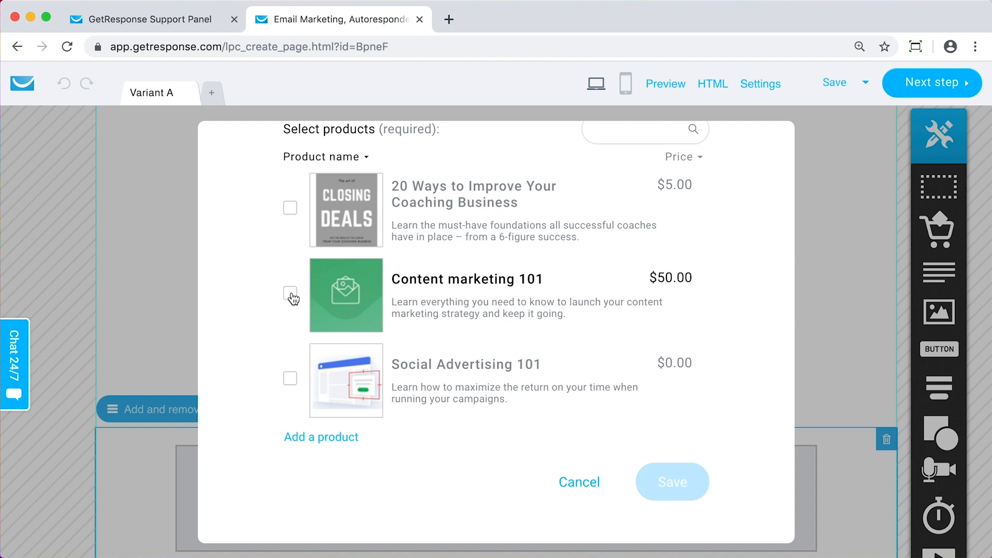
click(291, 294)
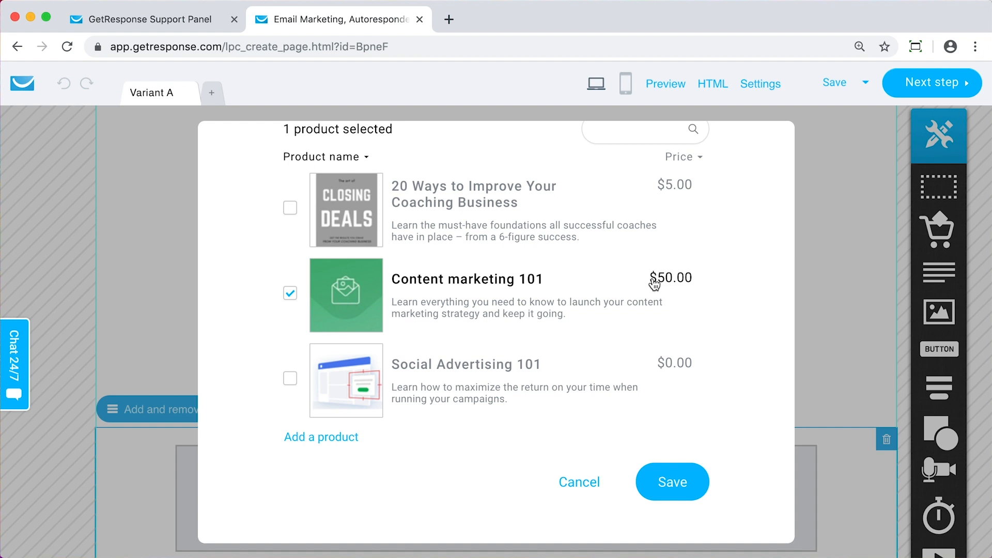
scroll(769, 253, down, 1)
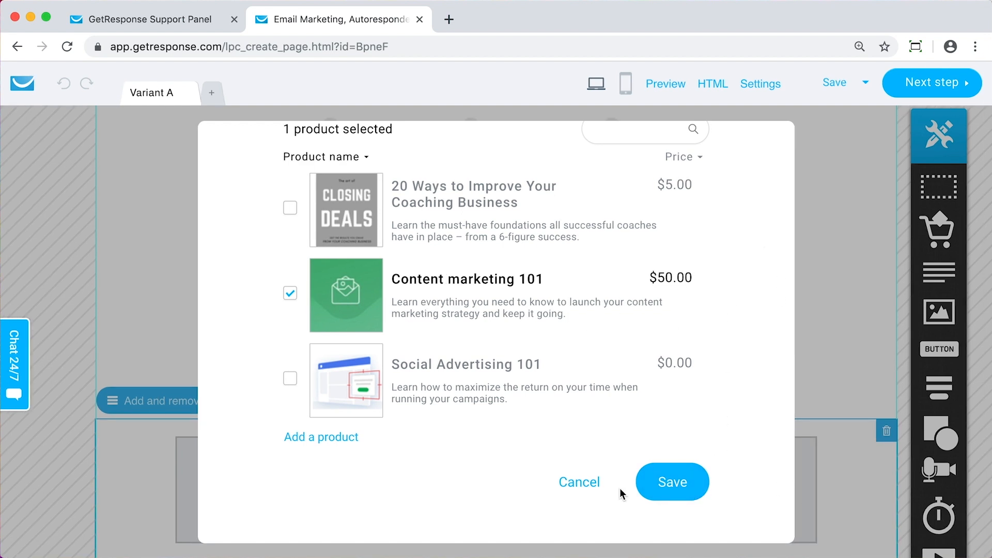
click(691, 480)
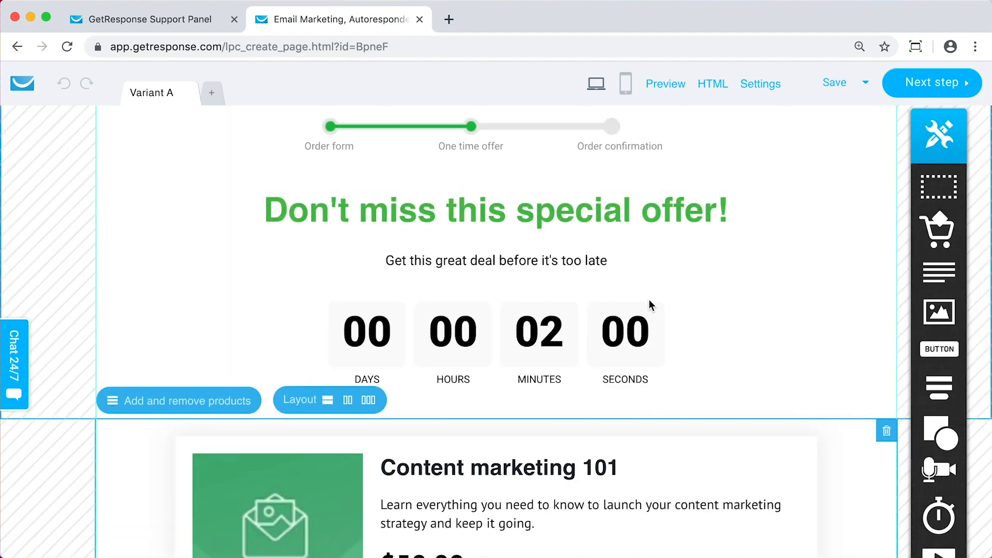
Examine the upsell page's progress bar, headline, countdown timer and product block
scroll(650, 310, down, 5)
scroll(651, 321, up, 5)
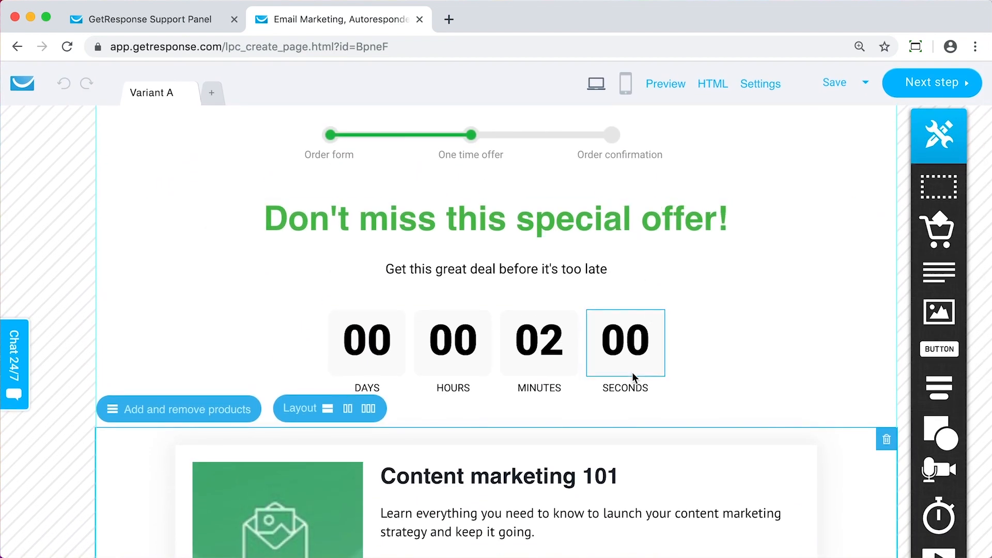
scroll(750, 411, down, 1)
scroll(747, 412, up, 1)
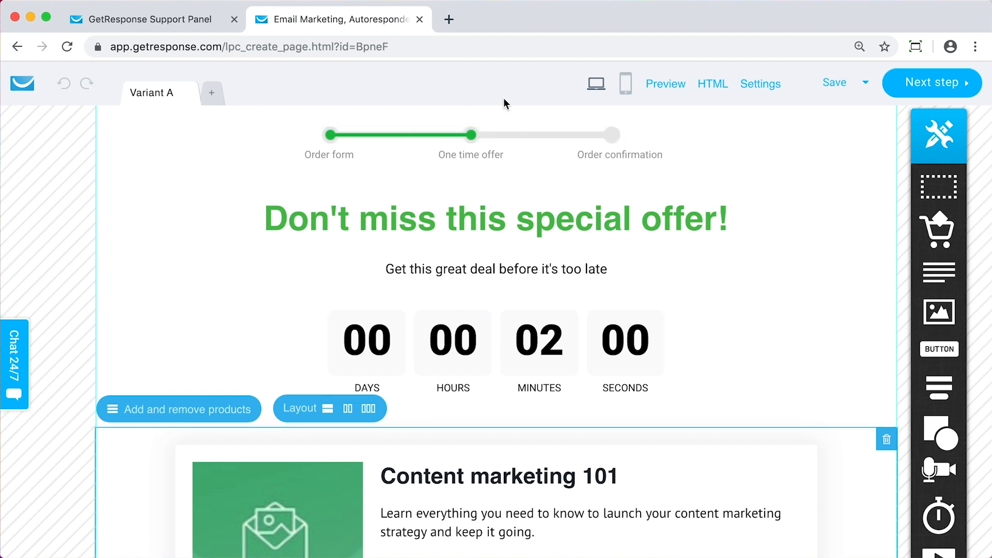
click(512, 233)
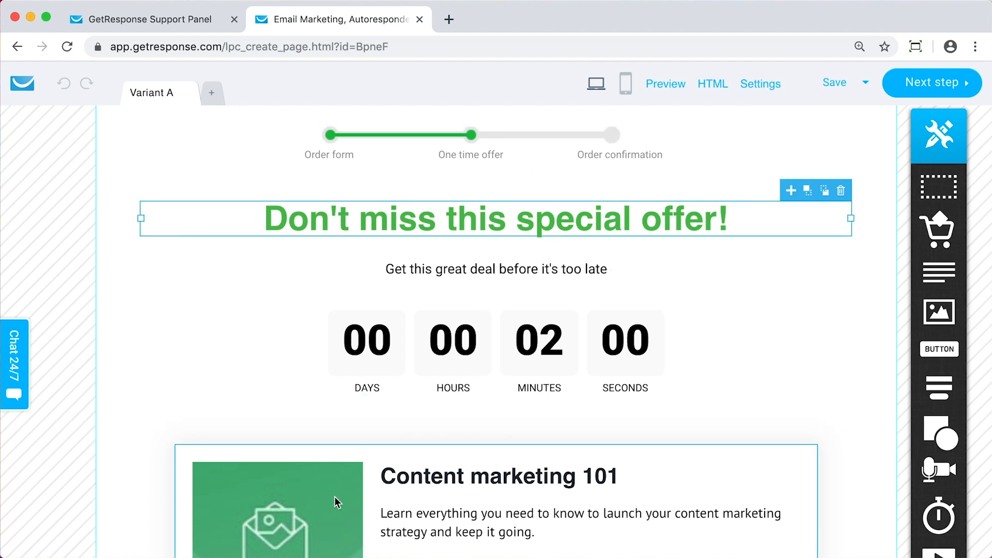
scroll(336, 499, down, 3)
scroll(298, 465, up, 2)
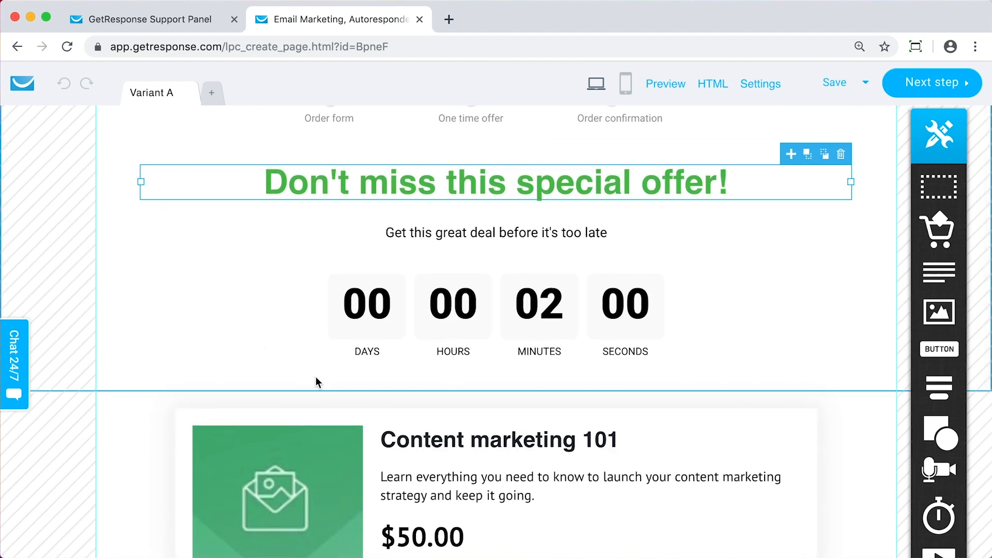
Customize the countdown timer, setting the evergreen countdown to 5 minutes
click(399, 366)
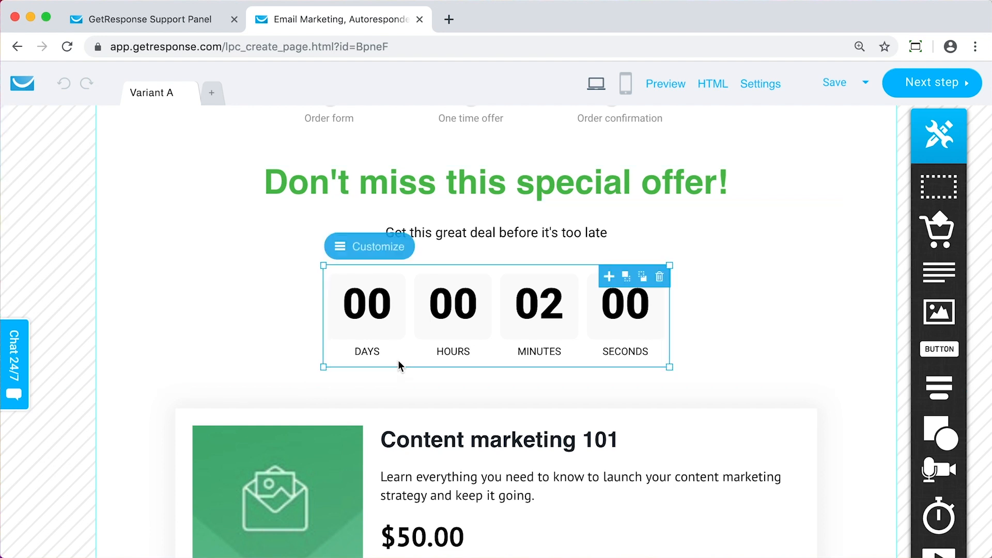
click(390, 252)
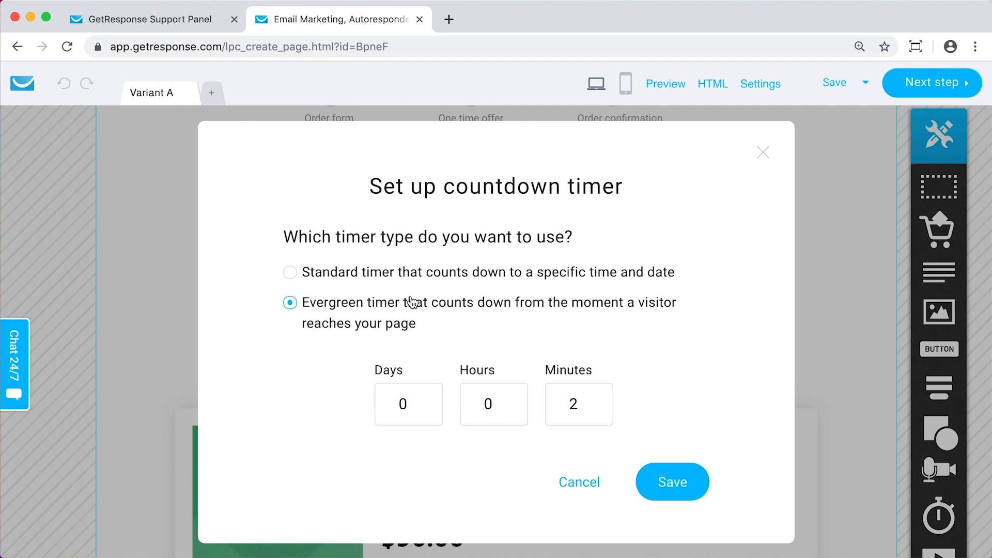
click(594, 402)
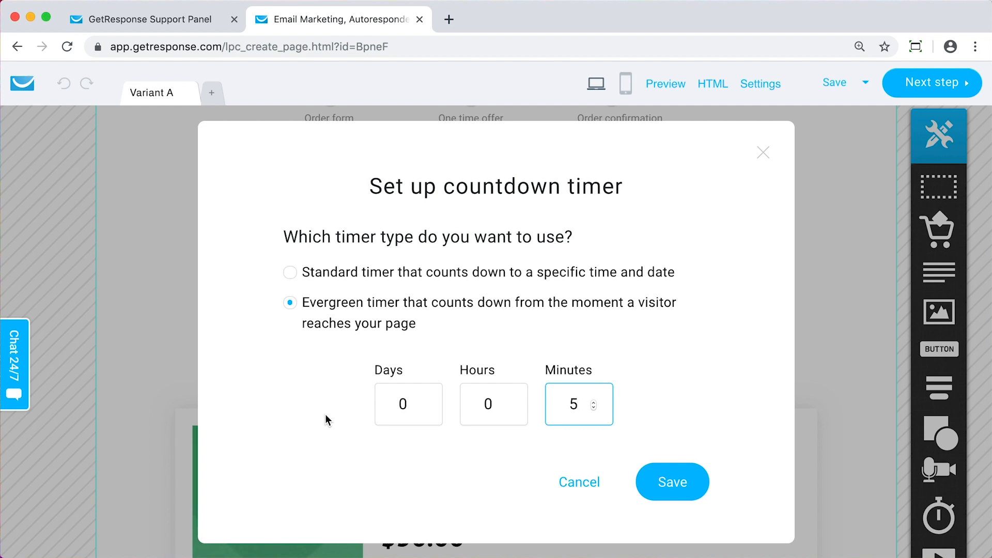
Check the end date and time zone options of the standard timer and return to the evergreen timer
click(472, 278)
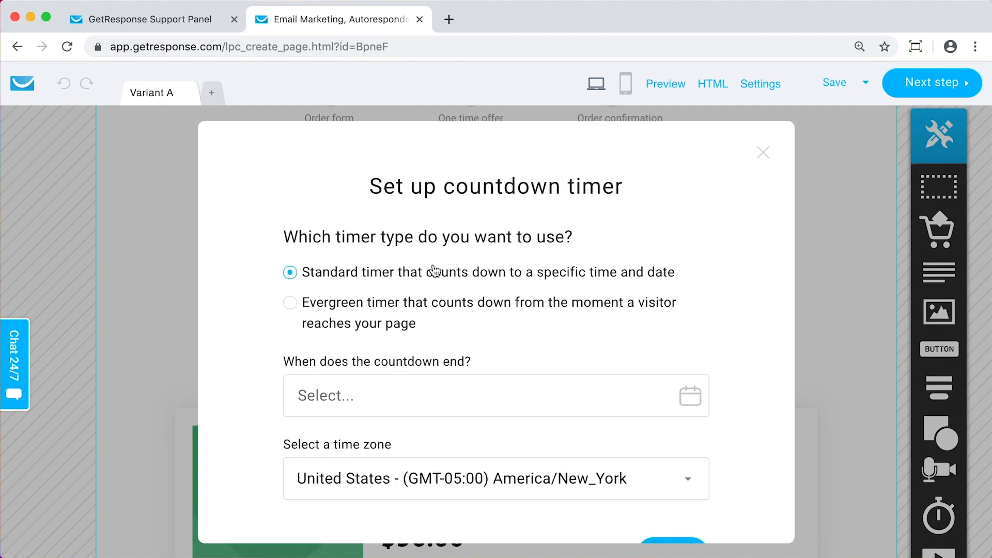
scroll(436, 279, down, 2)
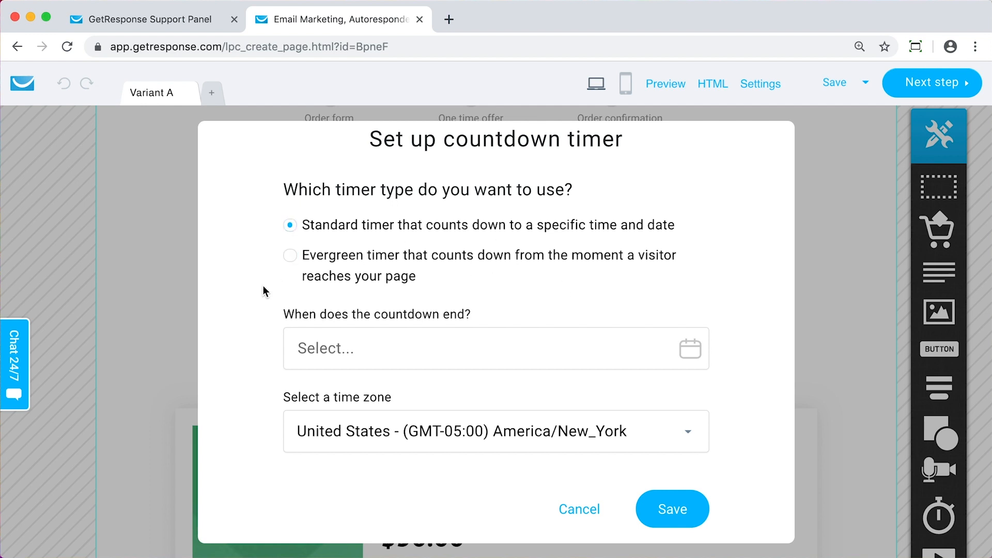
click(323, 264)
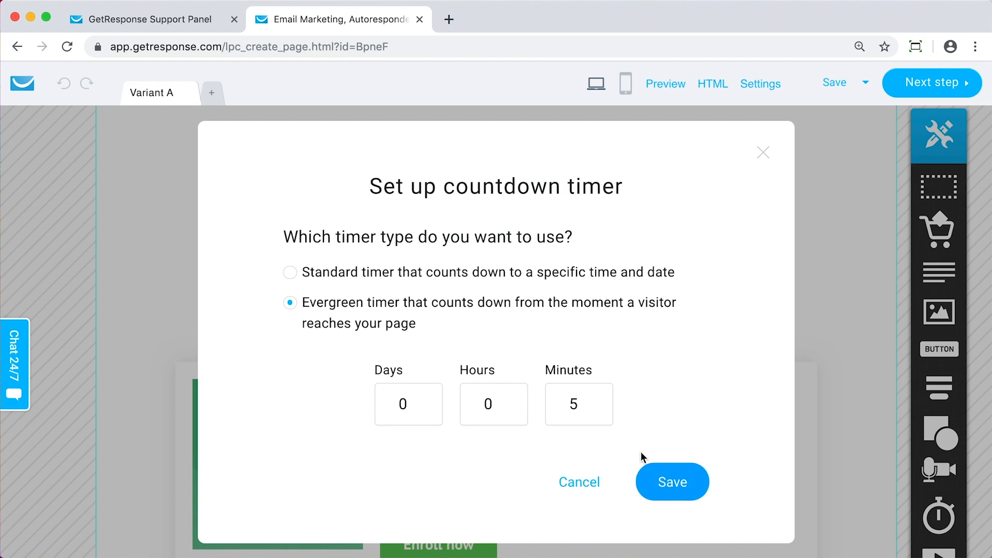
Save the countdown timer settings and review the product block and decline link below the timer
click(669, 496)
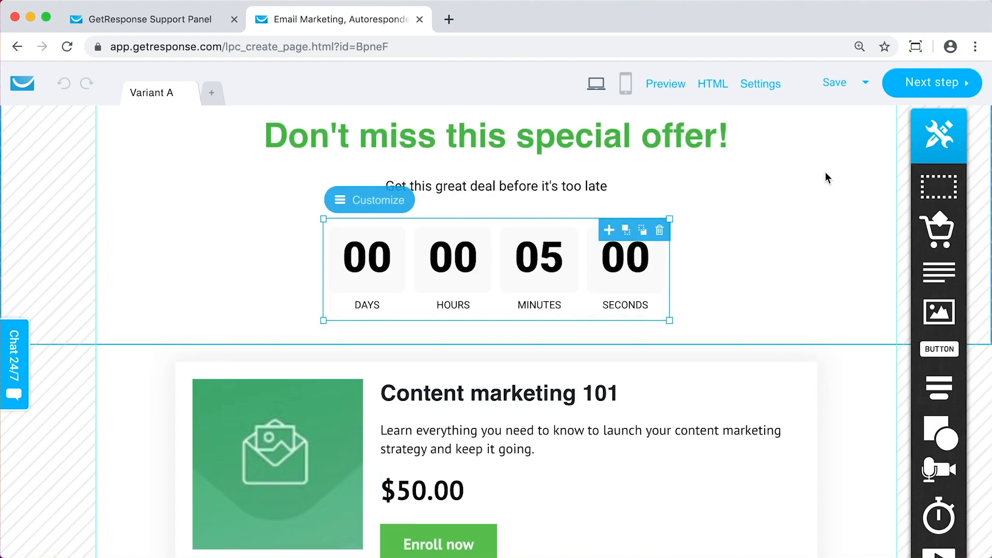
scroll(826, 178, down, 1)
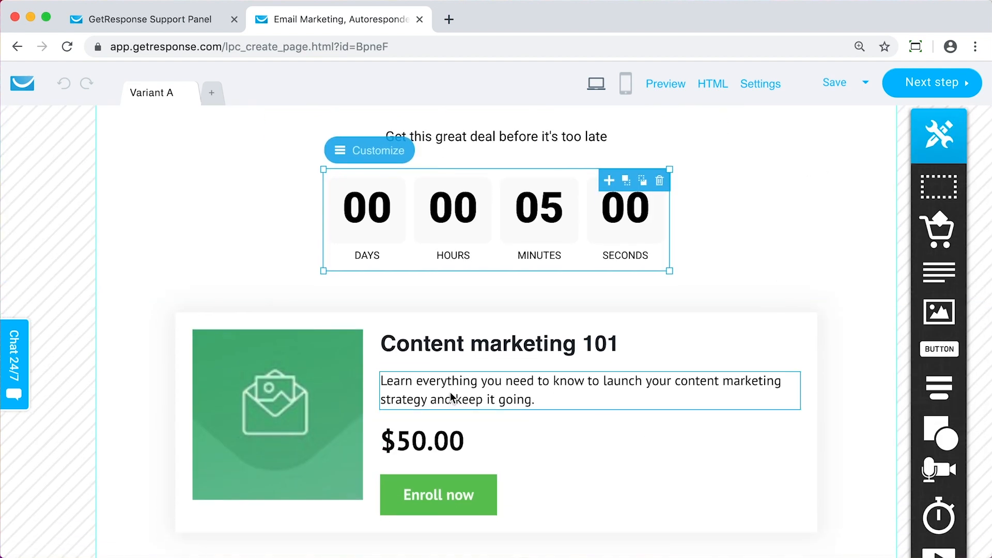
scroll(455, 423, down, 3)
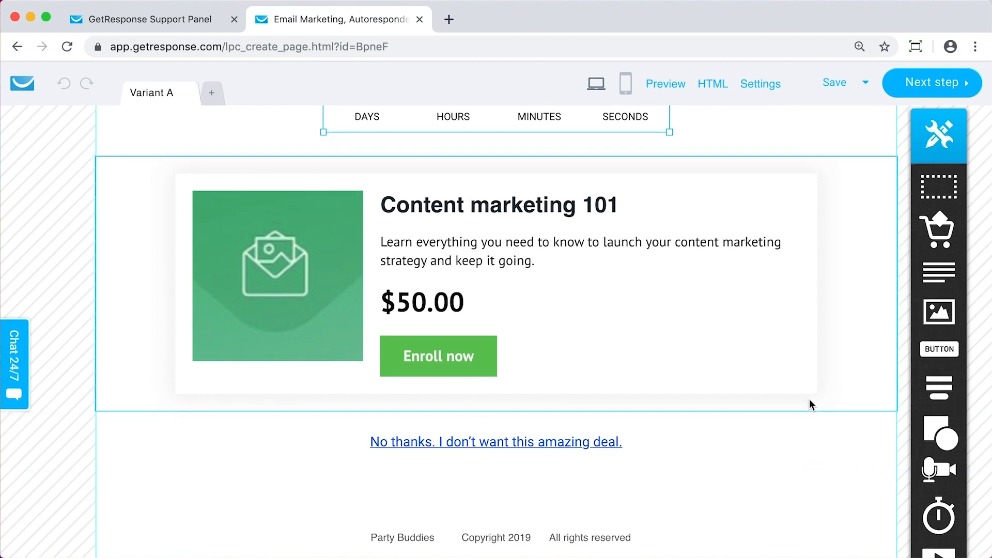
Examine the upsell page's Enroll now button, product block, countdown timer, headline and decline link
scroll(810, 388, up, 2)
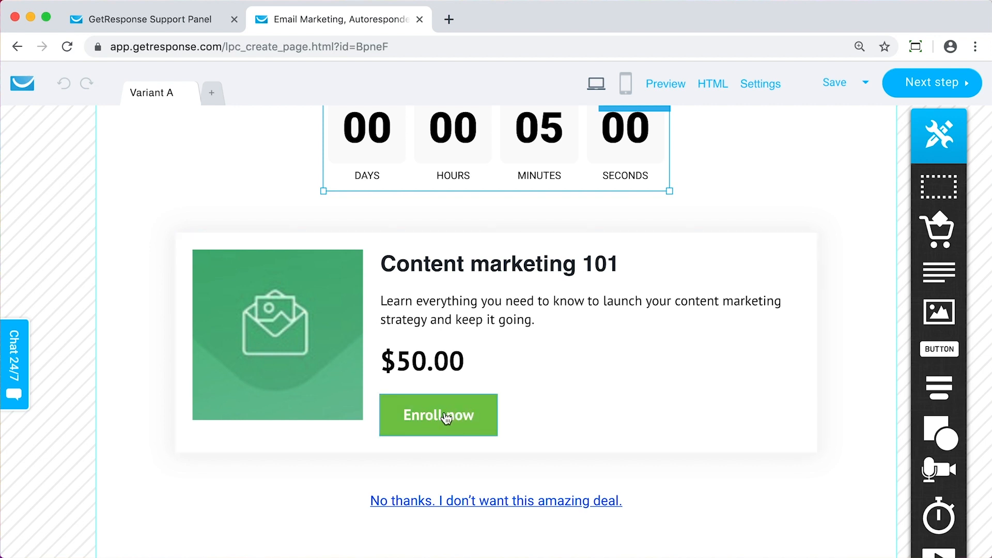
click(443, 419)
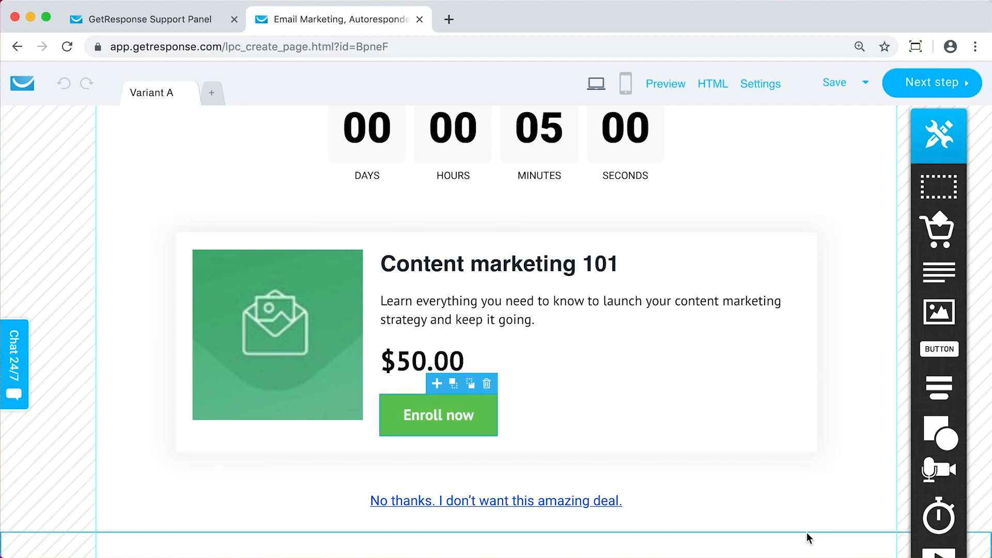
scroll(465, 360, up, 2)
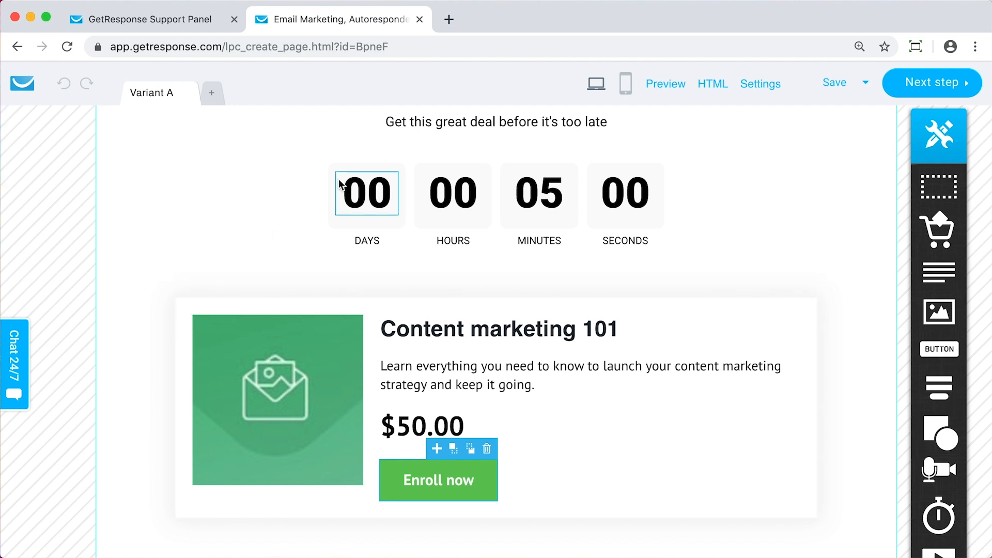
scroll(339, 184, up, 2)
scroll(198, 263, down, 3)
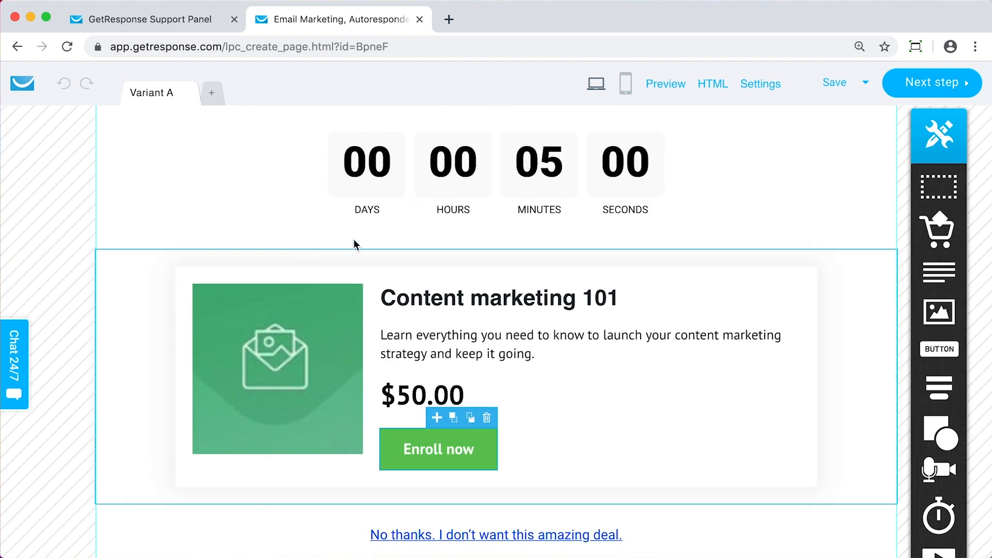
scroll(198, 265, down, 3)
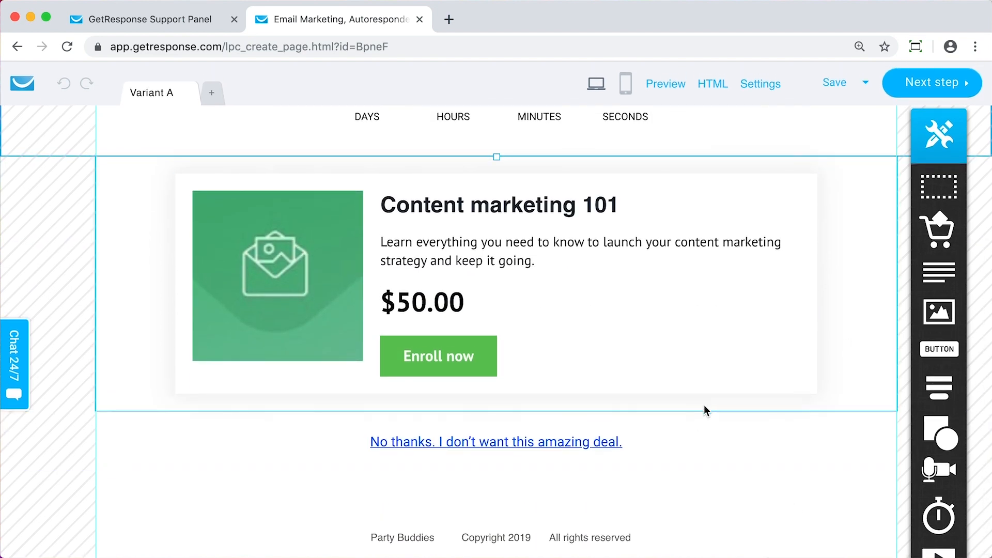
scroll(565, 284, up, 8)
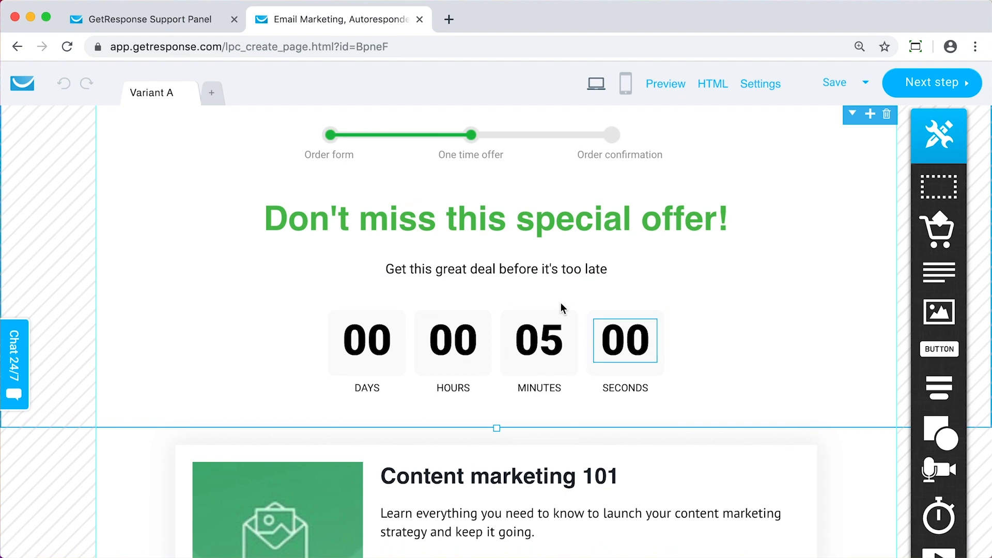
scroll(170, 339, down, 2)
scroll(170, 340, up, 2)
Proceed to the landing page settings and set the page title to "You're going to want this deal!"
click(951, 87)
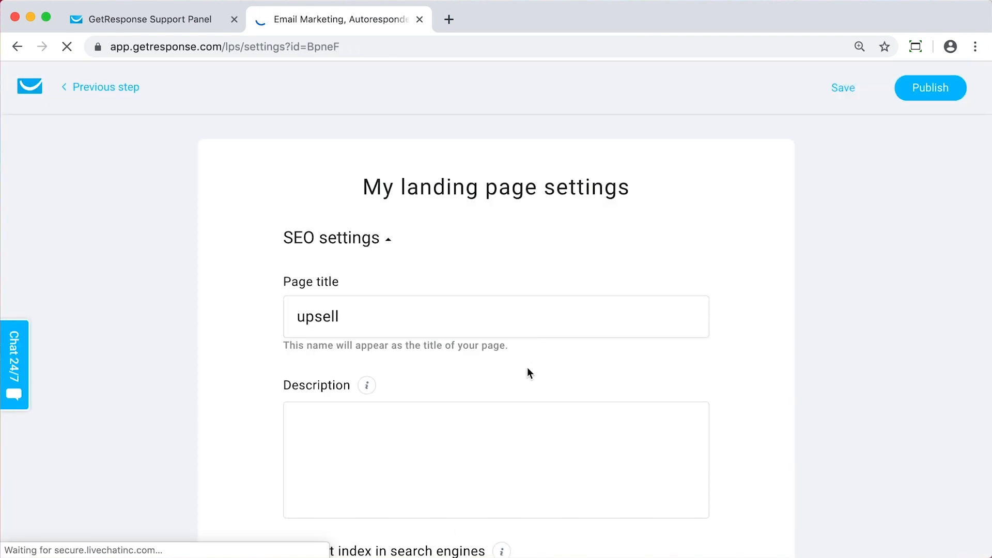
click(327, 323)
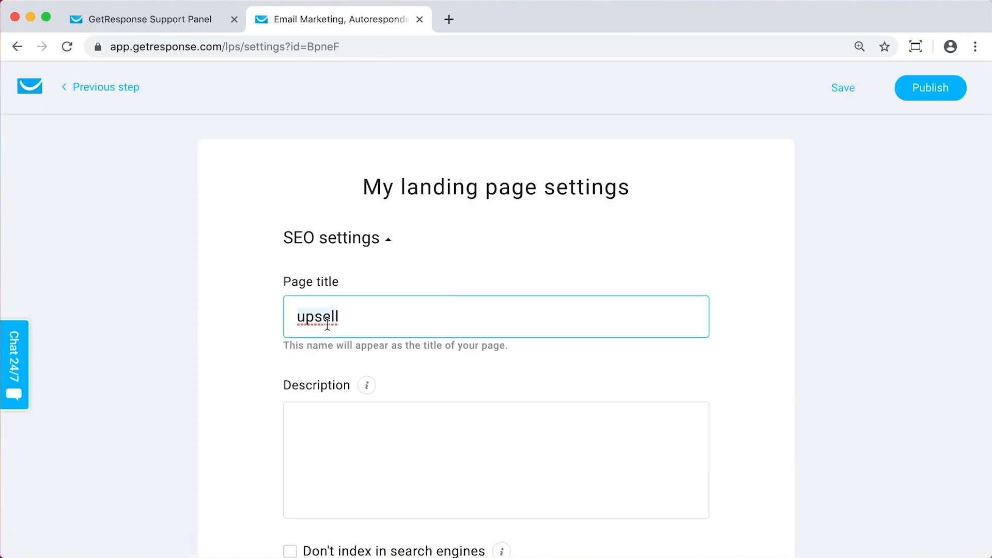
text(You're goin)
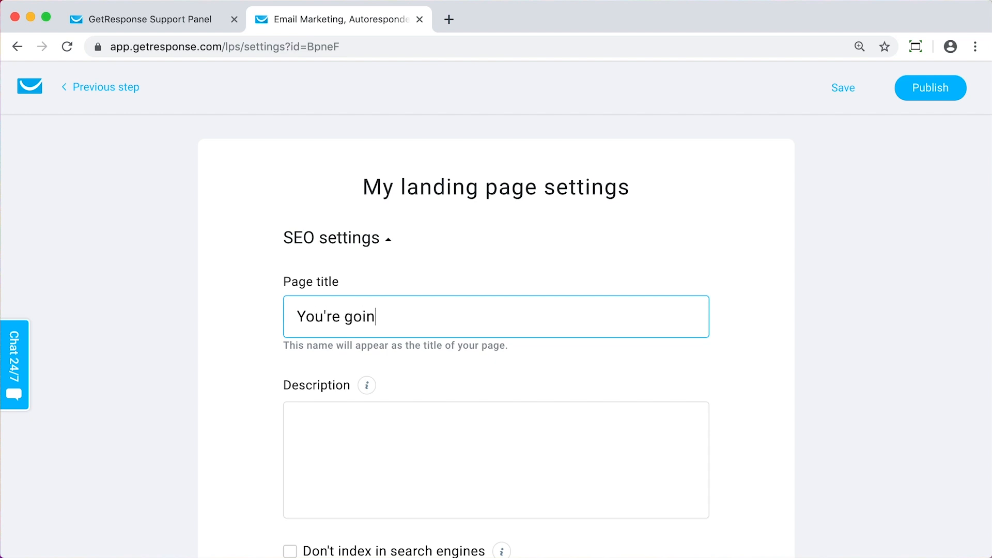
text(g to eant t)
key(BackSpace)
key(BackSpace)
key(BackSpace)
text(ant this de)
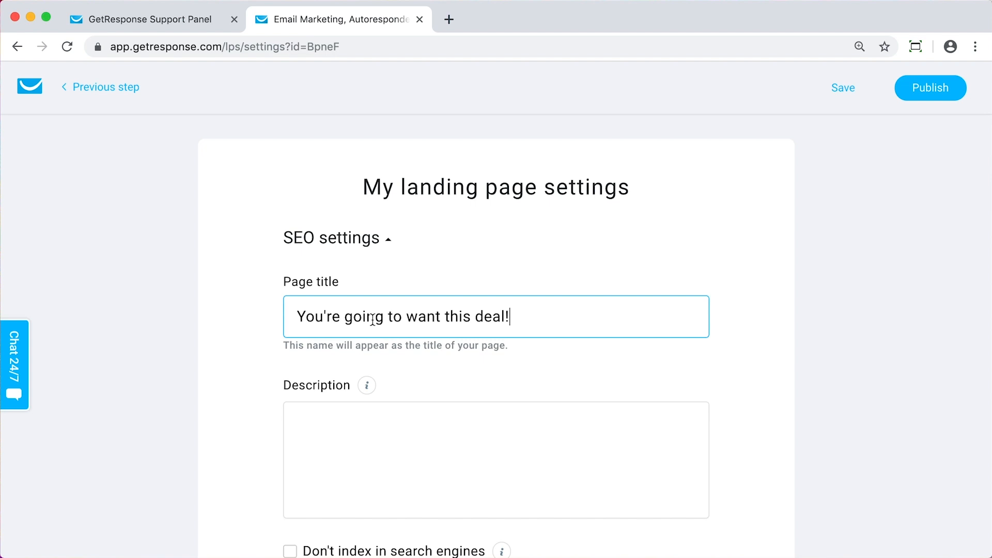
text(al!)
Copy the page title into the SEO description and publish the upsell page
triple_click(384, 321)
key(super+c)
click(367, 447)
key(super+v)
scroll(367, 444, down, 7)
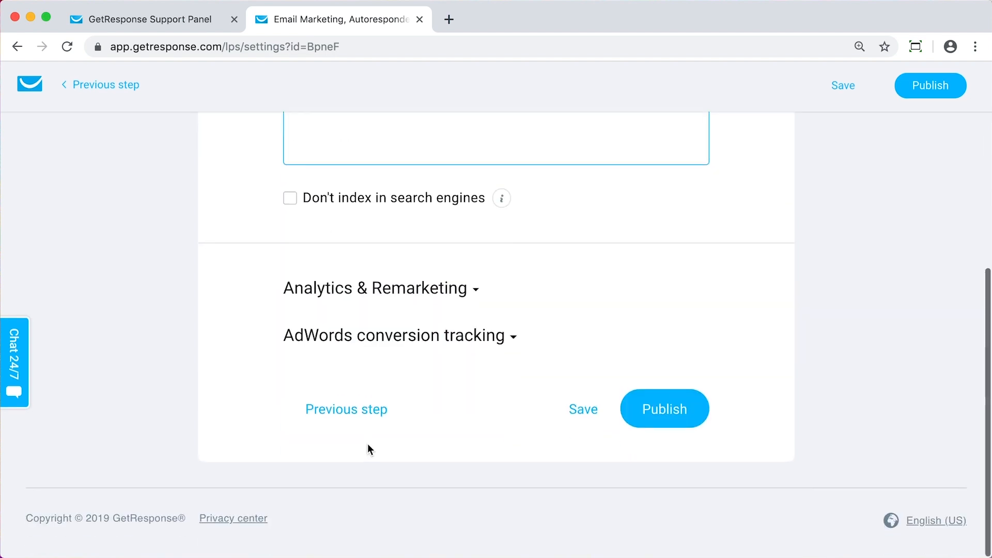
click(663, 408)
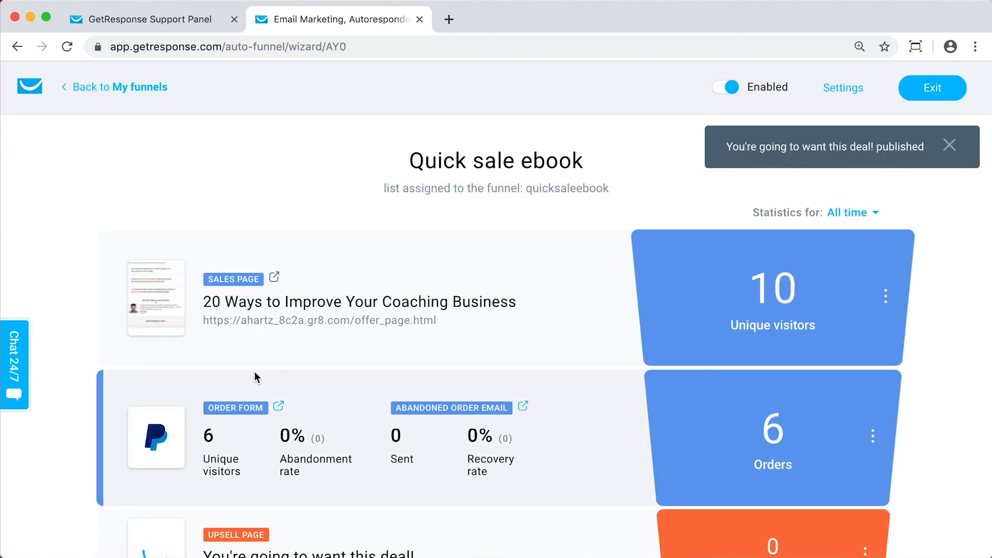
Examine the Quick sale ebook funnel's stages, from the sales page and order form through the upsell and confirmation pages to the results
scroll(66, 388, down, 2)
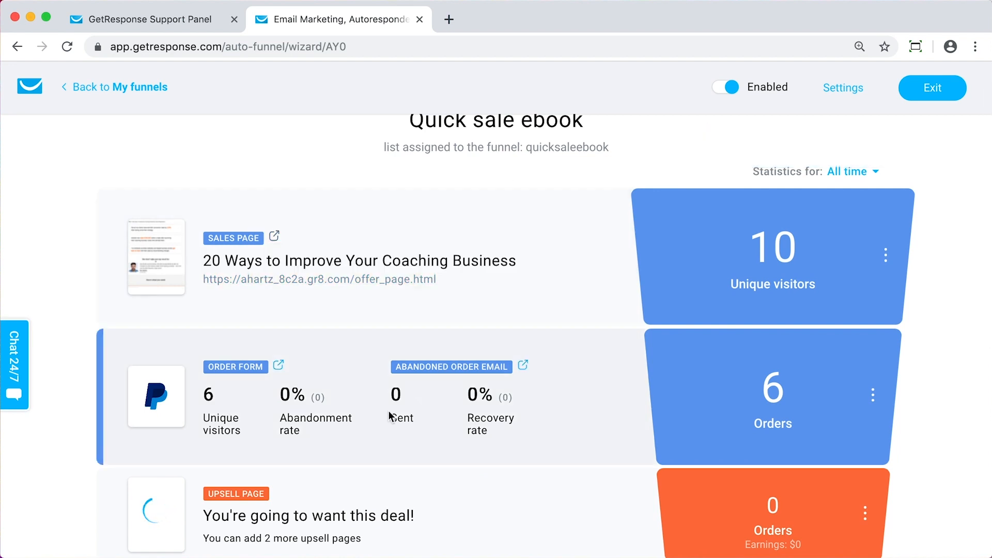
scroll(578, 384, down, 3)
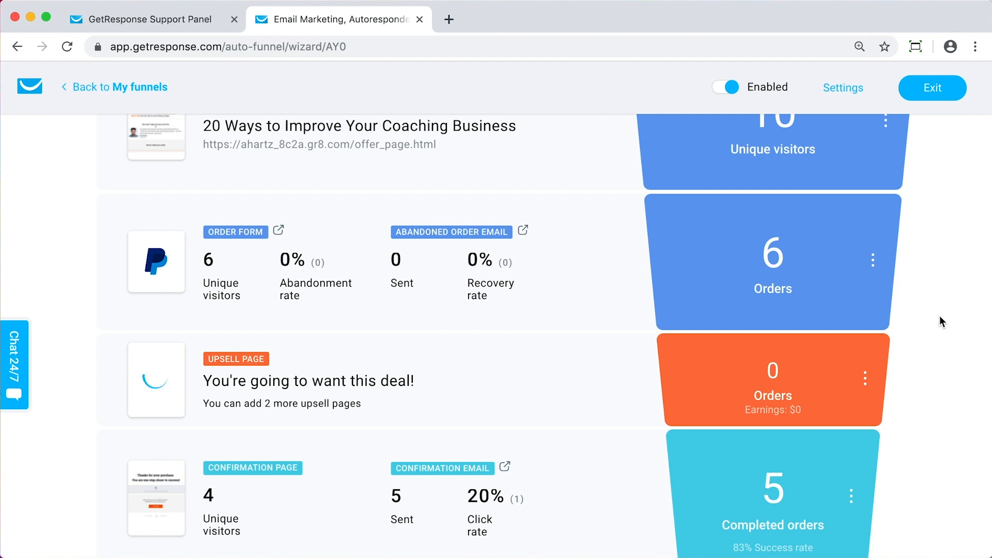
scroll(940, 317, down, 2)
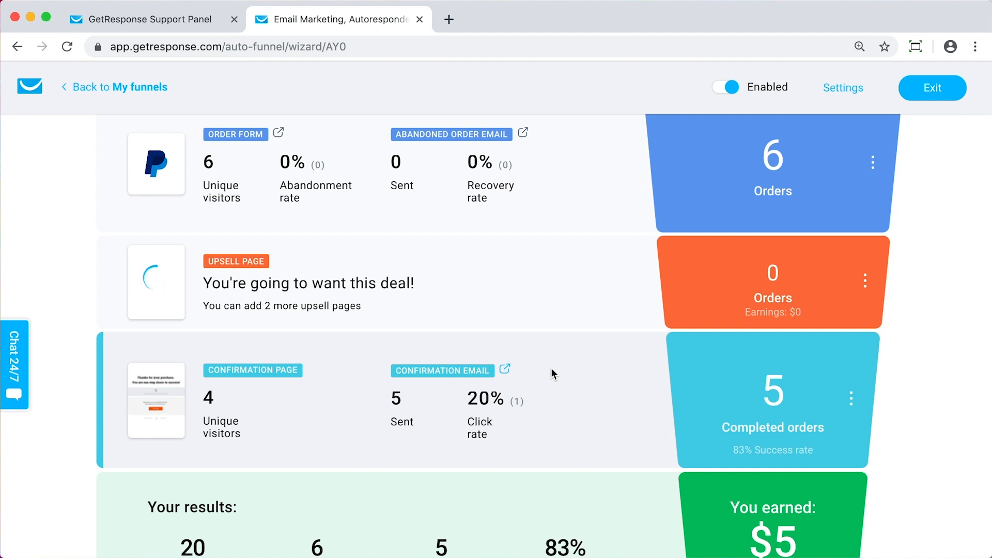
scroll(628, 297, up, 3)
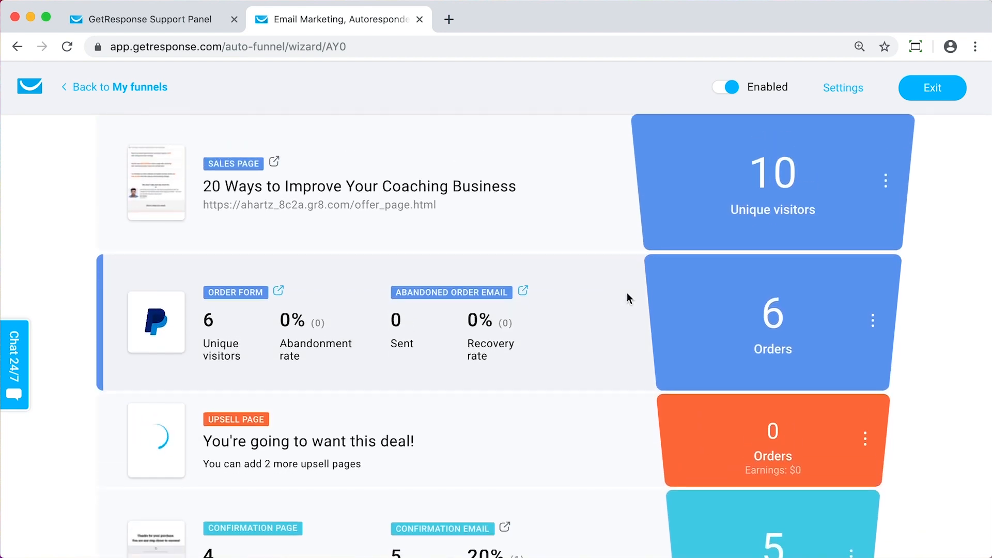
scroll(628, 297, down, 4)
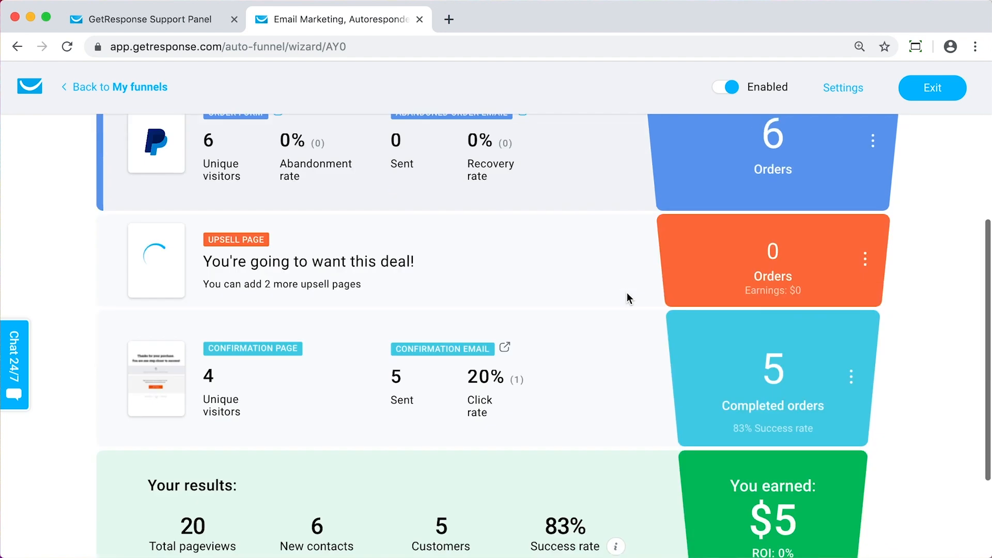
scroll(628, 299, down, 2)
scroll(628, 299, up, 2)
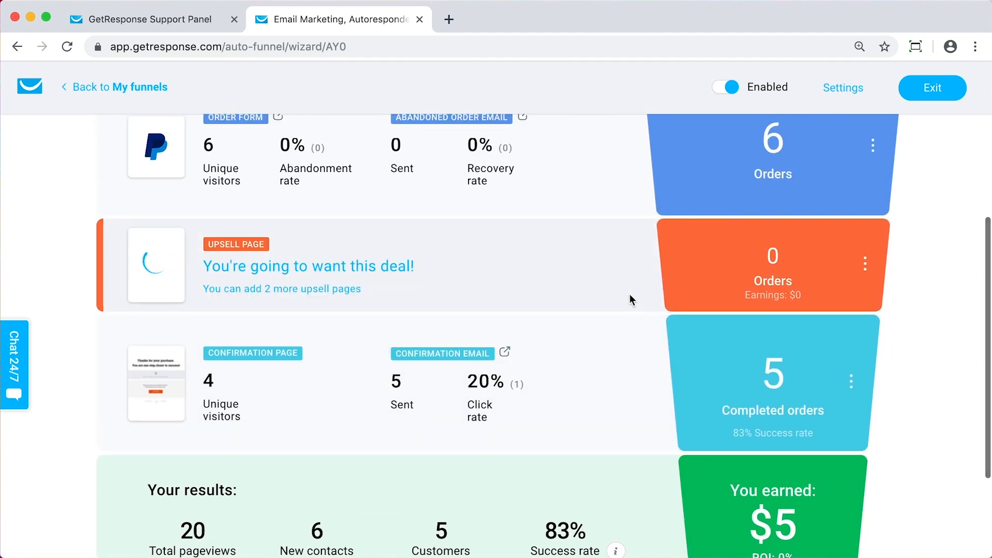
scroll(630, 300, down, 2)
scroll(631, 300, down, 1)
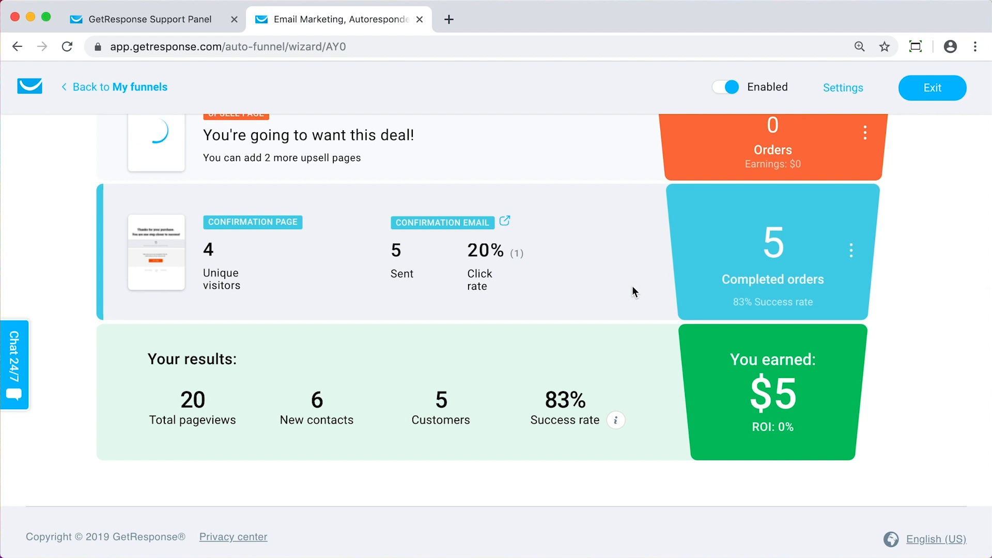
scroll(635, 292, up, 6)
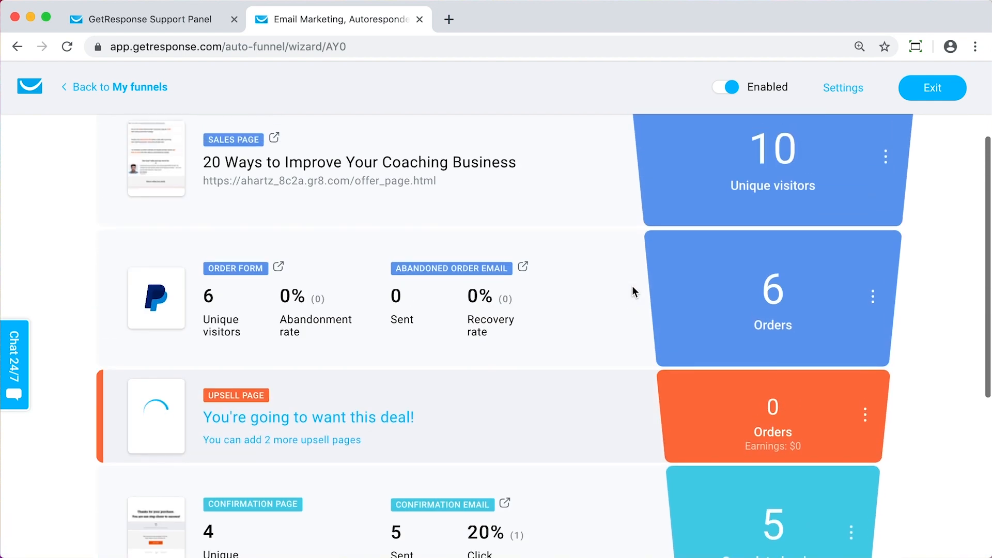
scroll(638, 326, down, 1)
scroll(638, 327, up, 1)
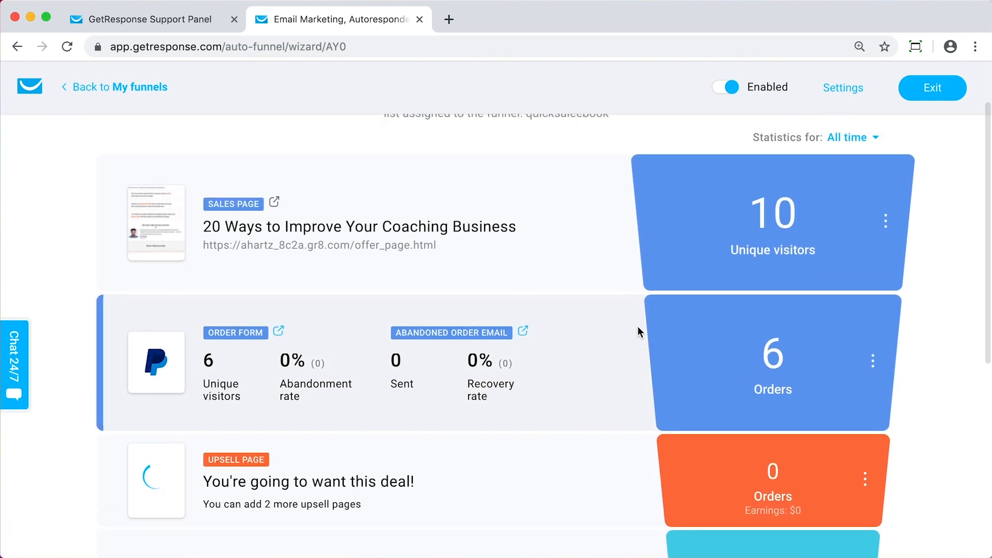
scroll(638, 327, up, 1)
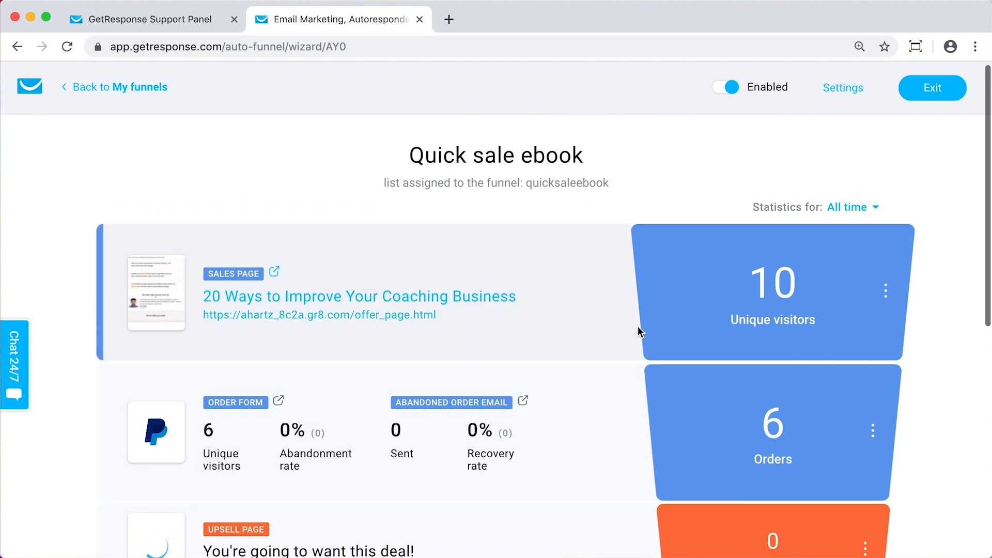
scroll(638, 326, down, 5)
scroll(640, 331, down, 2)
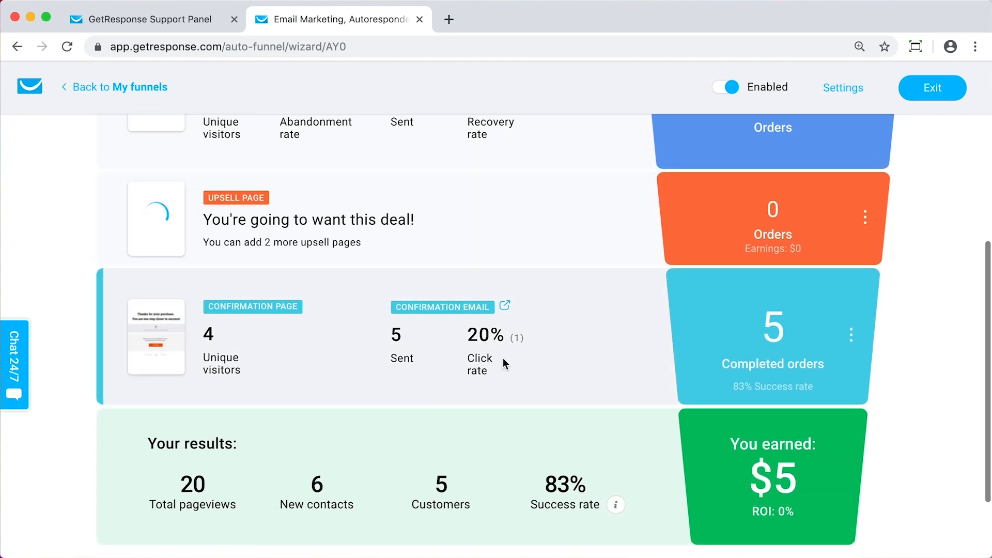
scroll(537, 393, down, 1)
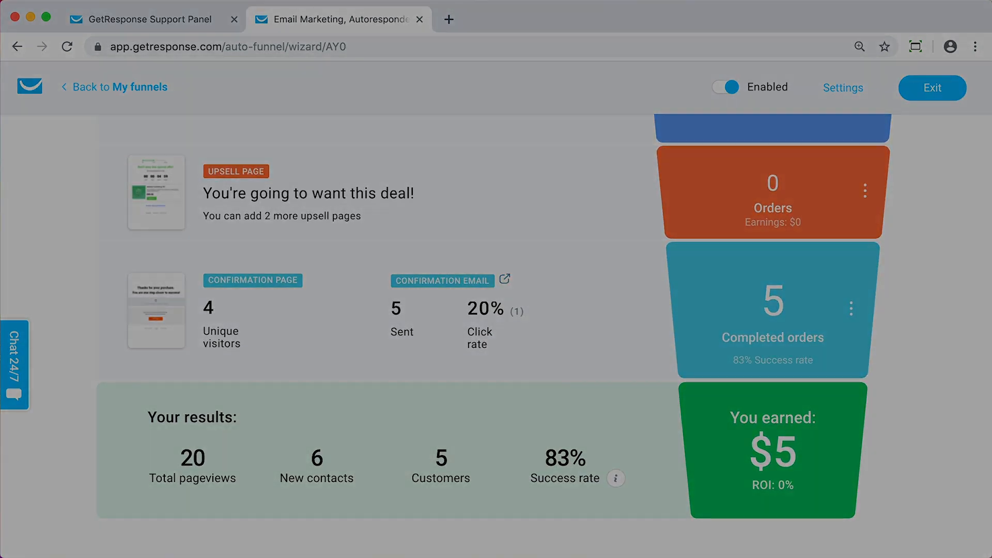